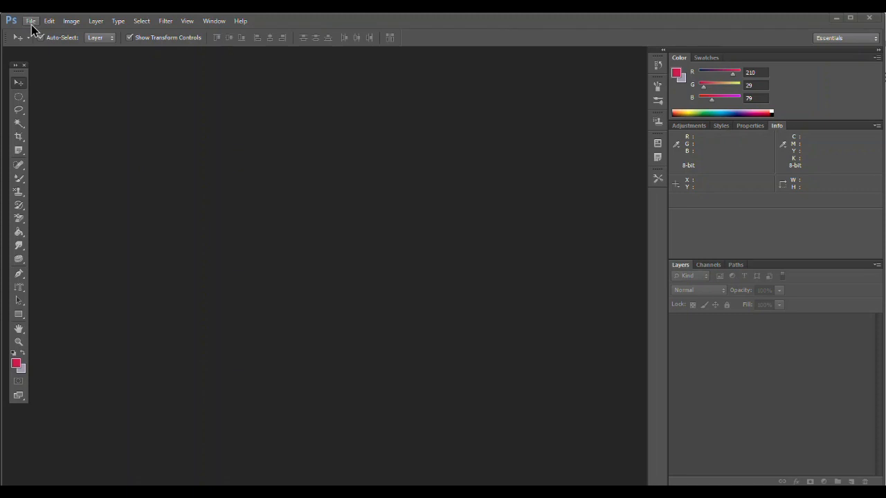
Step: Create a new A4 document named demo1, 210 × 297 mm at 300 pixels/inch with a white background
{"action": "left_click", "coordinate": [31, 23]}
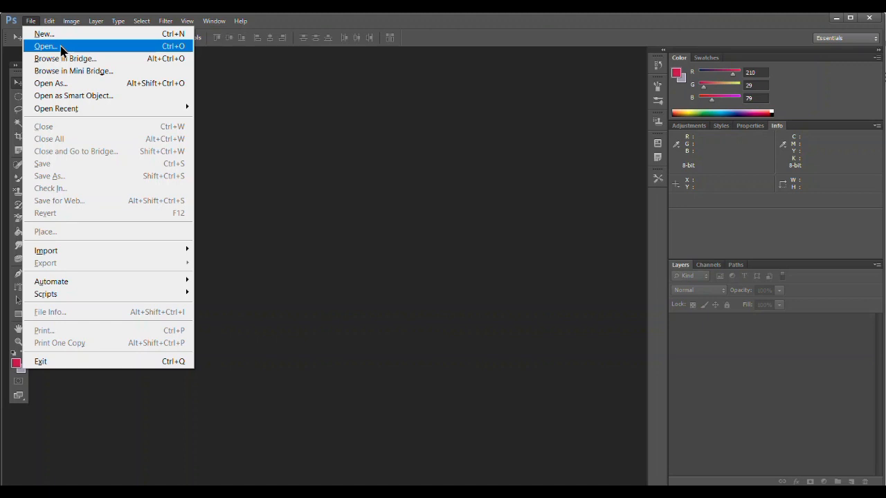
{"action": "left_click", "coordinate": [59, 35]}
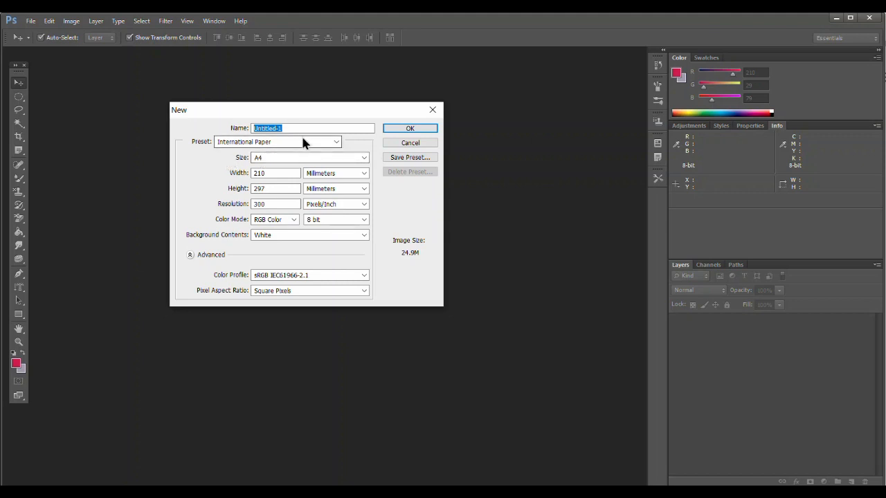
{"action": "type", "text": "demo1"}
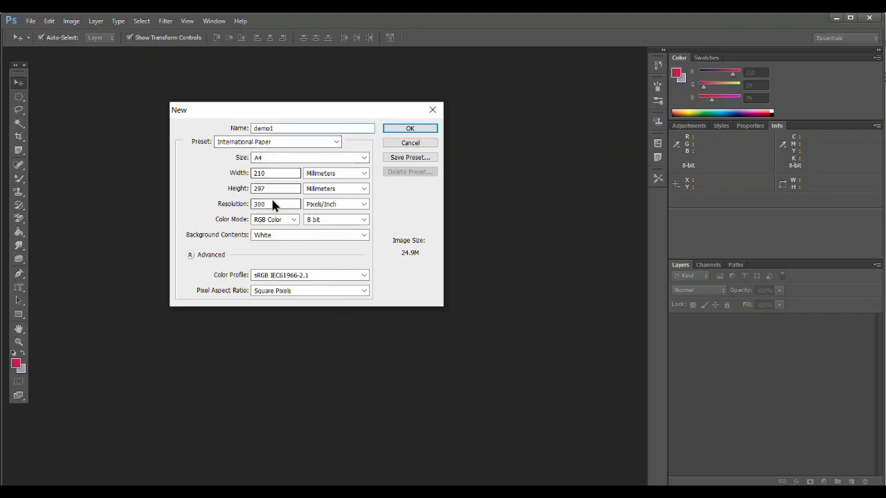
{"action": "left_click", "coordinate": [409, 131]}
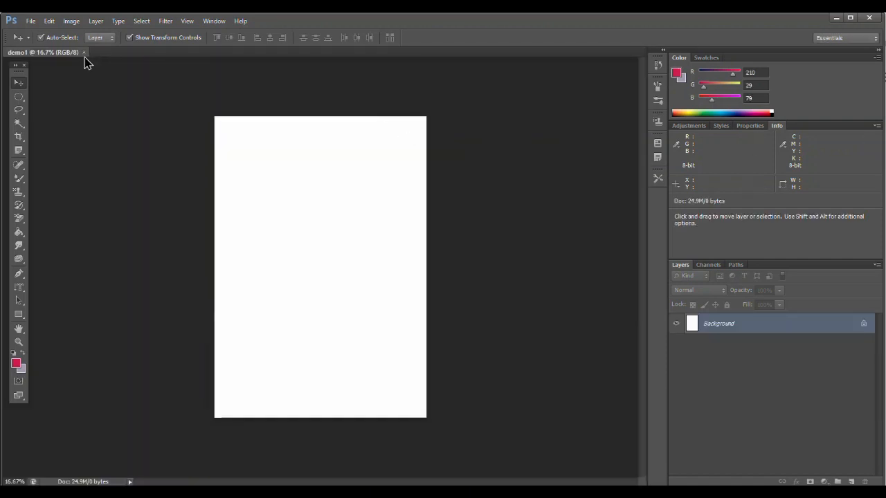
Step: Open the red parrot photo from the Images folder
{"action": "left_click", "coordinate": [31, 21]}
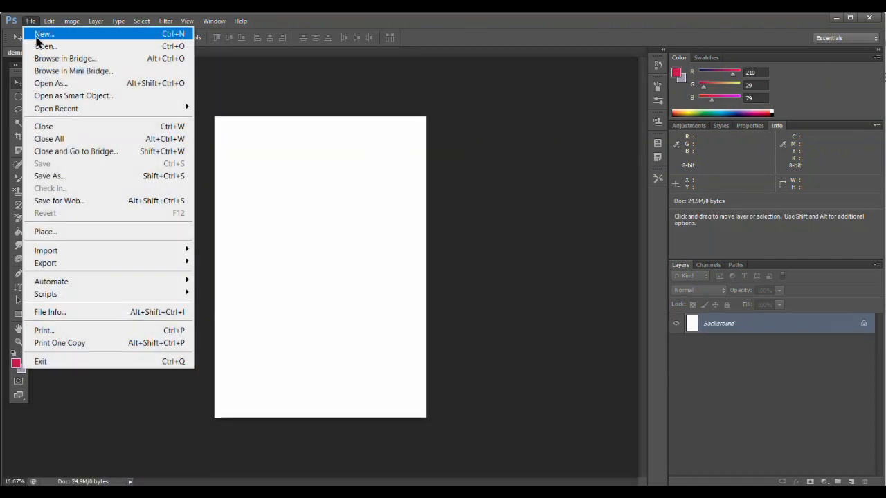
{"action": "left_click", "coordinate": [51, 47]}
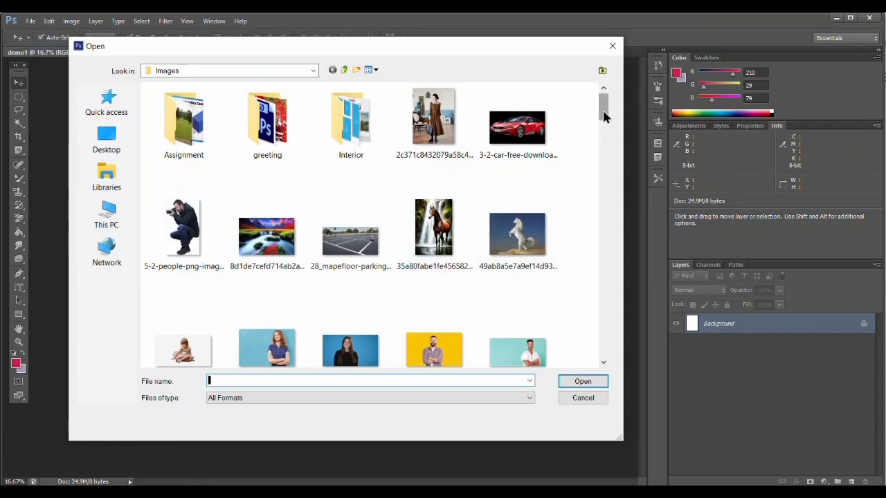
{"action": "left_click_drag", "start_coordinate": [603, 115], "coordinate": [586, 138]}
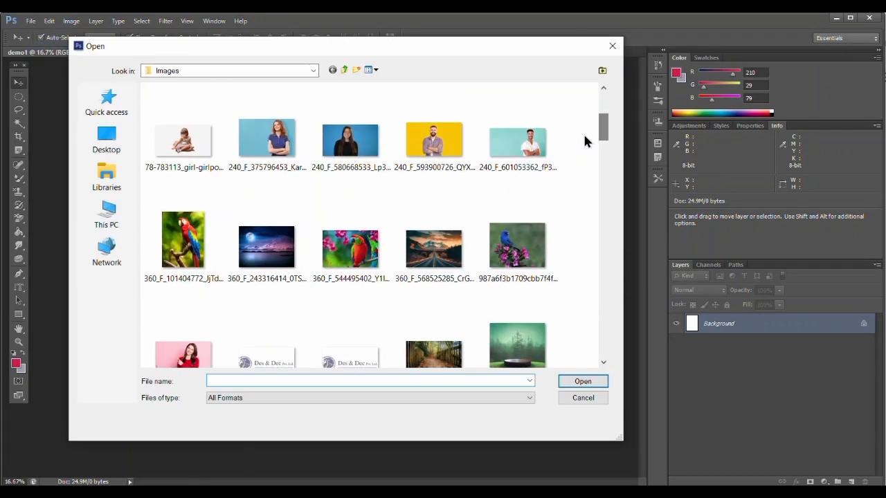
{"action": "left_click", "coordinate": [182, 246]}
{"action": "left_click", "coordinate": [583, 382]}
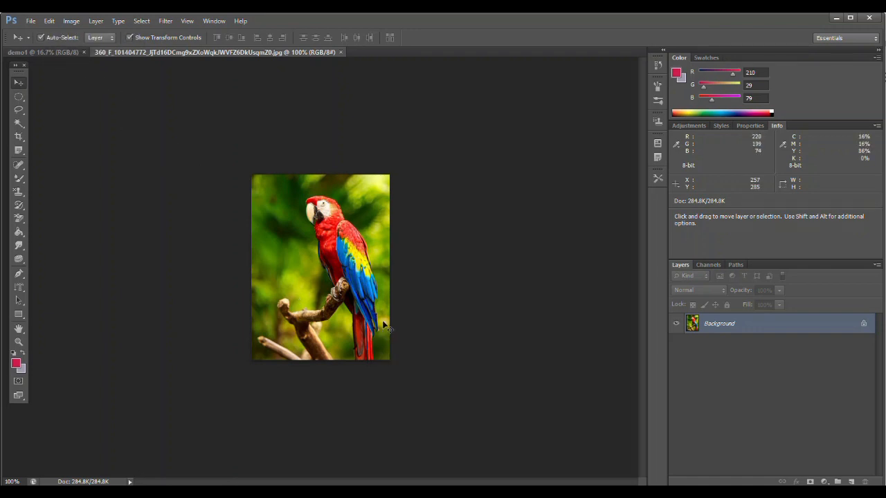
Step: Zoom into the parrot photo and switch back and forth between the demo1 and parrot document tabs
{"action": "key", "text": "ctrl+plus"}
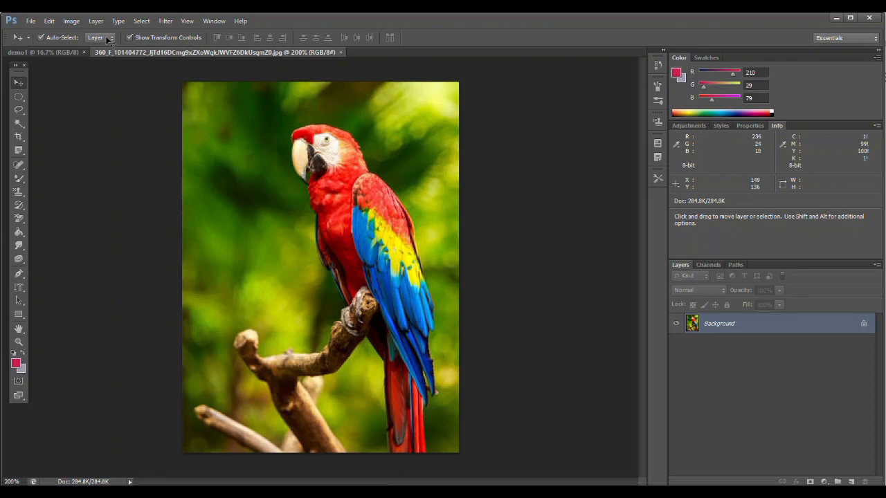
{"action": "left_click", "coordinate": [43, 53]}
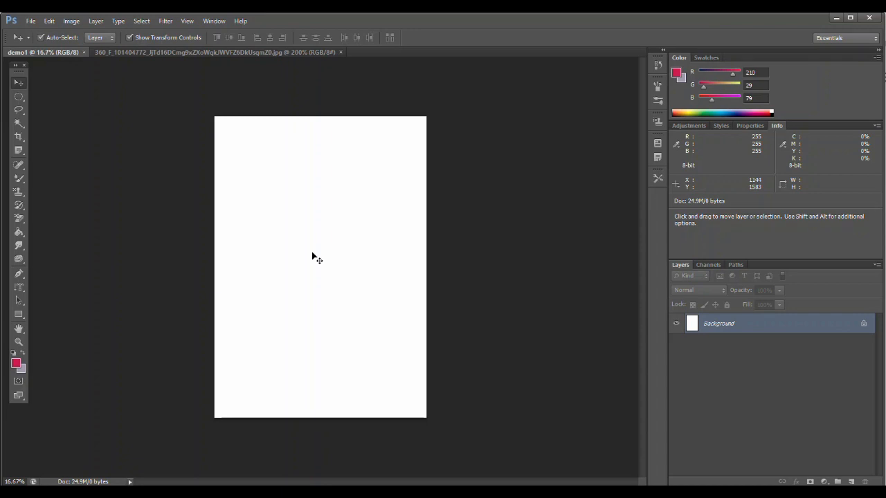
{"action": "left_click", "coordinate": [239, 53]}
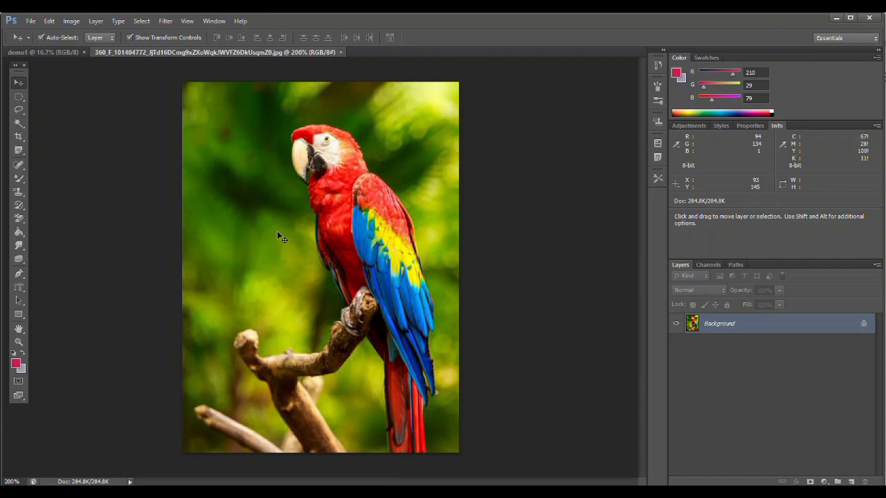
{"action": "left_click", "coordinate": [38, 53]}
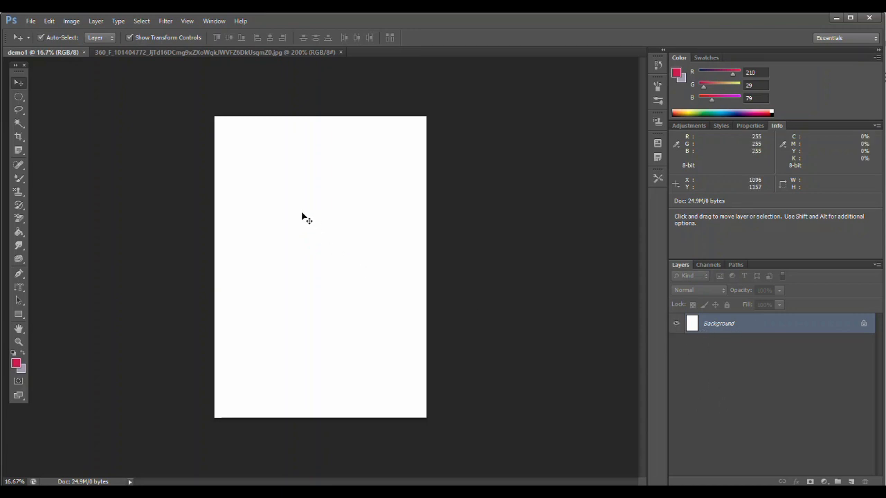
{"action": "left_click", "coordinate": [158, 52]}
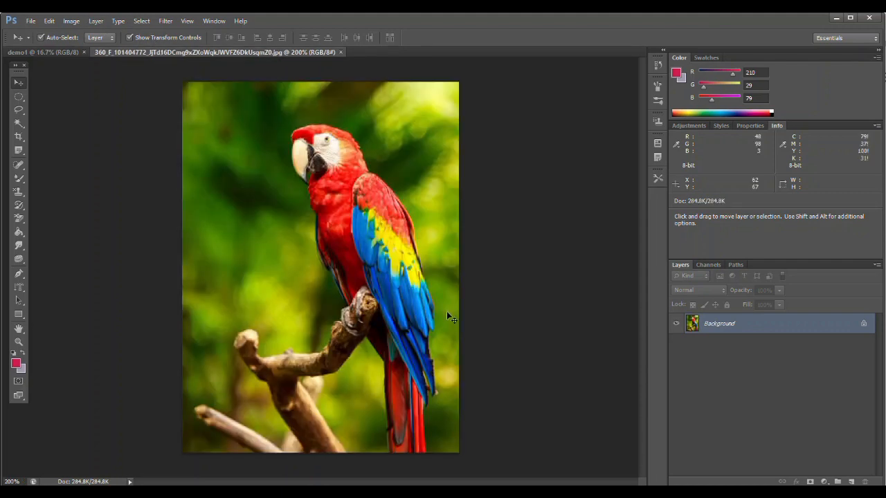
{"action": "left_click", "coordinate": [45, 53]}
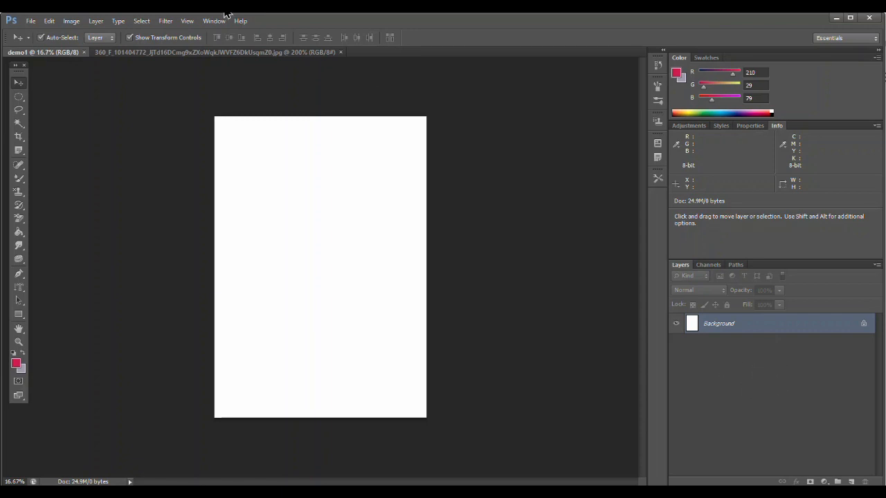
{"action": "left_click", "coordinate": [227, 53]}
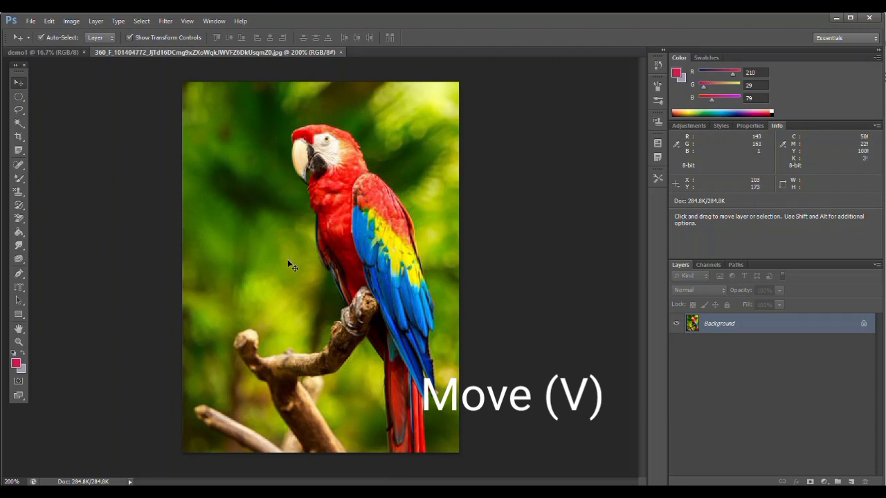
Step: Drag the parrot photo into the demo1 document and place it near the page's upper-left corner
{"action": "left_click_drag", "start_coordinate": [291, 266], "coordinate": [47, 56]}
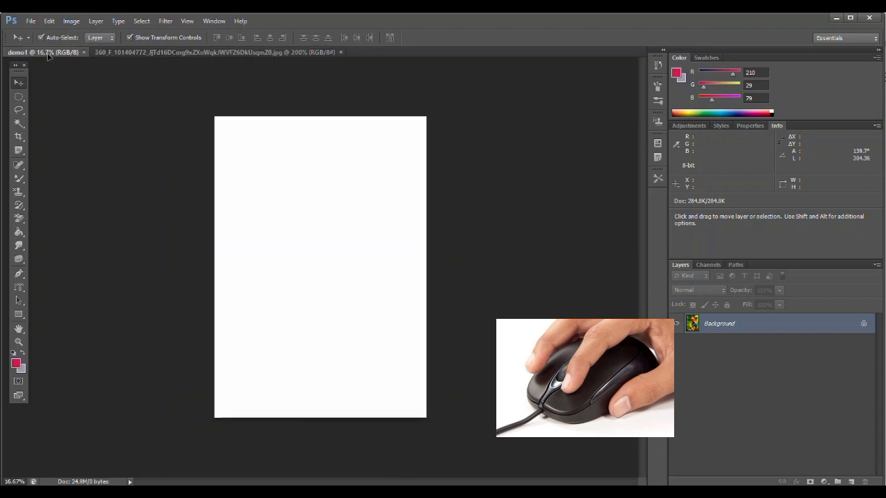
{"action": "left_click_drag", "start_coordinate": [49, 57], "coordinate": [308, 245]}
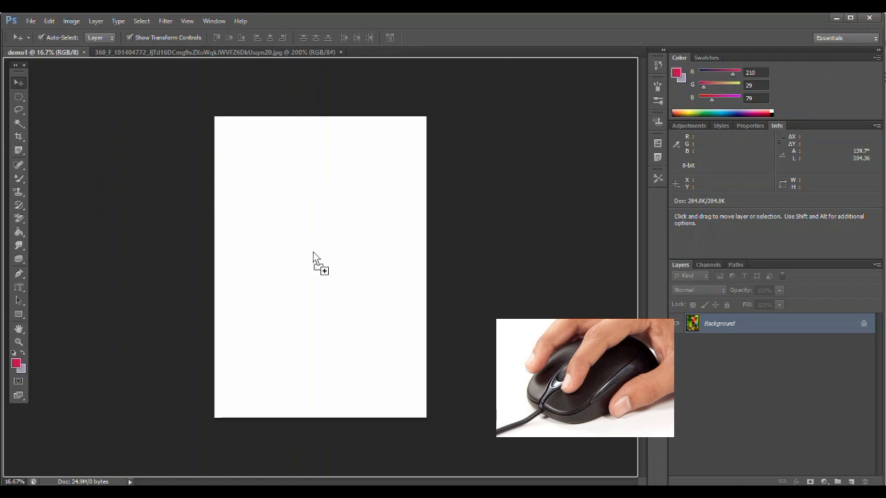
{"action": "left_click_drag", "start_coordinate": [313, 258], "coordinate": [313, 258]}
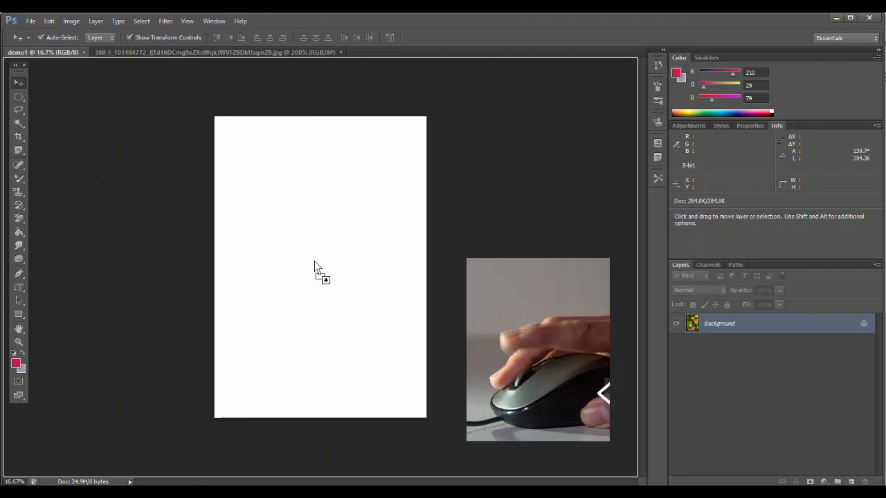
{"action": "left_click_drag", "start_coordinate": [315, 262], "coordinate": [149, 186]}
Step: Zoom into the demo1 page and switch between the two document tabs again
{"action": "key", "text": "ctrl+plus"}
{"action": "key", "text": "ctrl+plus"}
{"action": "key", "text": "ctrl+plus"}
{"action": "key", "text": "ctrl+plus"}
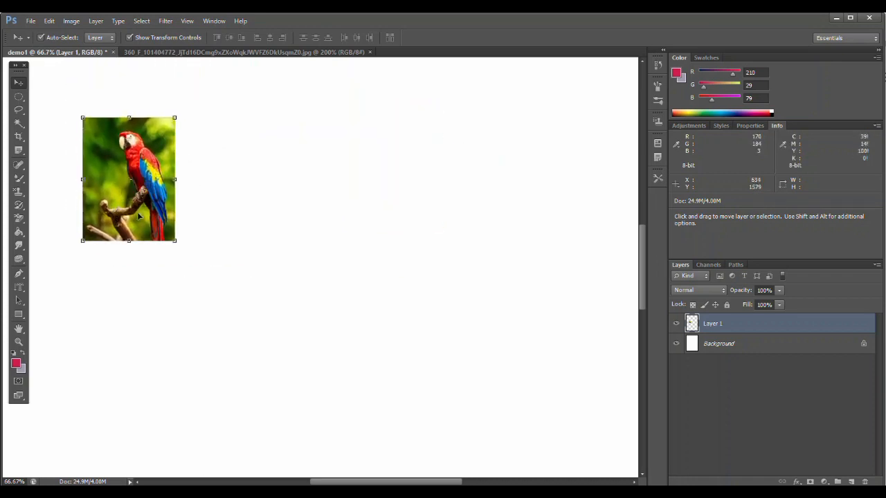
{"action": "left_click", "coordinate": [227, 54]}
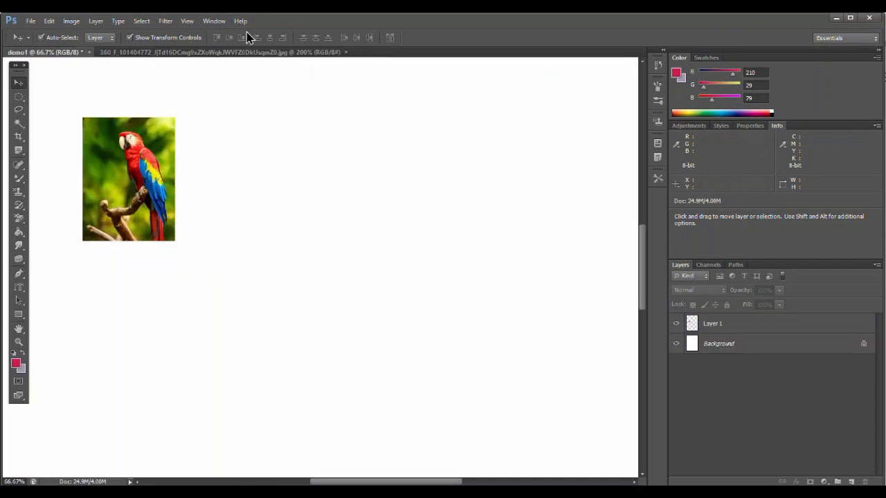
{"action": "left_click", "coordinate": [245, 52]}
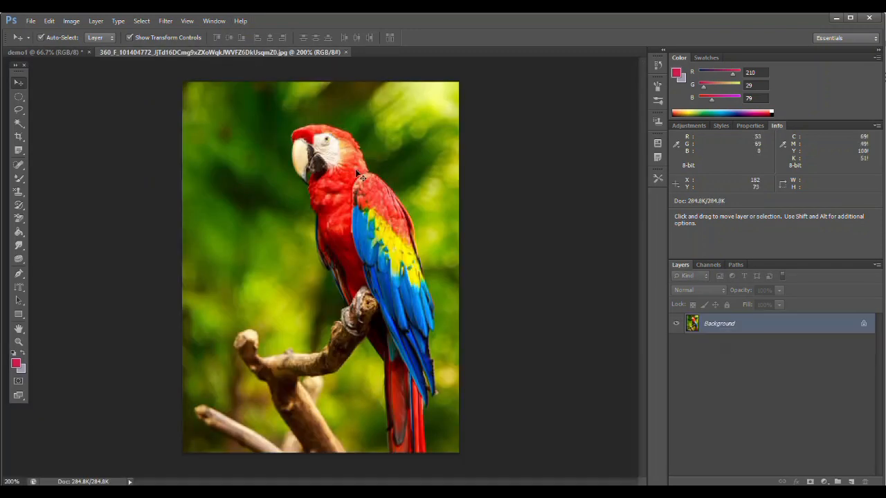
{"action": "left_click", "coordinate": [58, 54]}
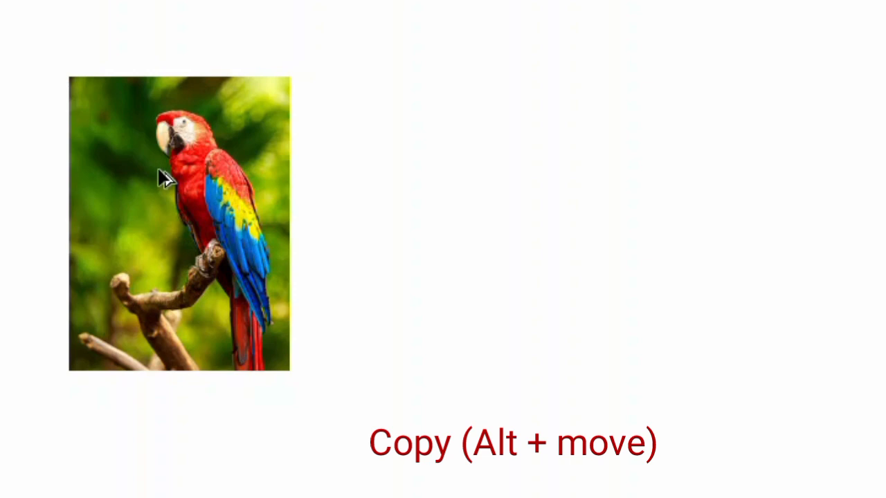
Step: Make copies of the parrot with Alt-move, forming a row of four parrots across the top of the page
{"action": "left_click_drag", "start_coordinate": [163, 184], "coordinate": [497, 188]}
{"action": "left_click_drag", "start_coordinate": [562, 201], "coordinate": [885, 228]}
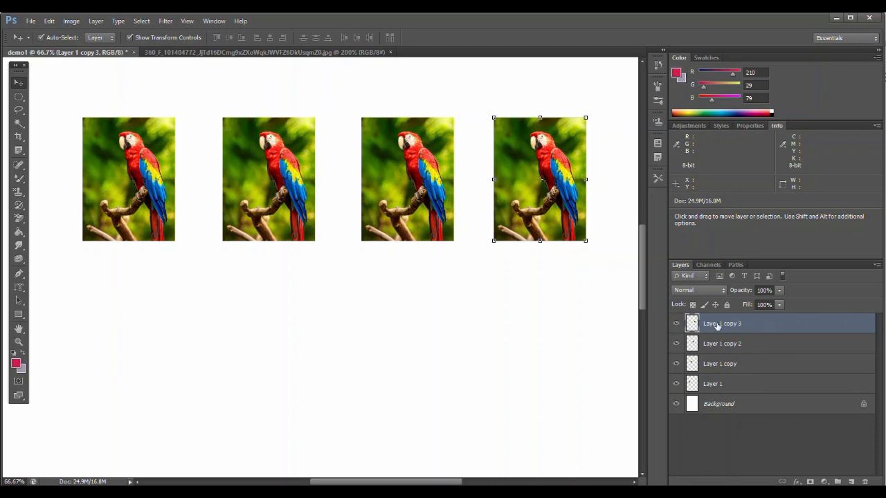
{"action": "left_click", "coordinate": [545, 355]}
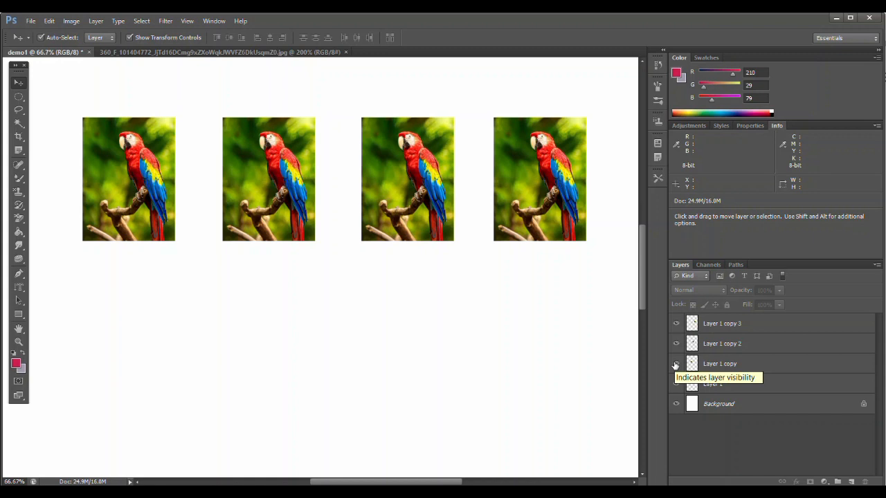
Step: Hide the Layer 1 copy and Layer 1 copy 3 layers, then show them again
{"action": "left_click", "coordinate": [676, 365]}
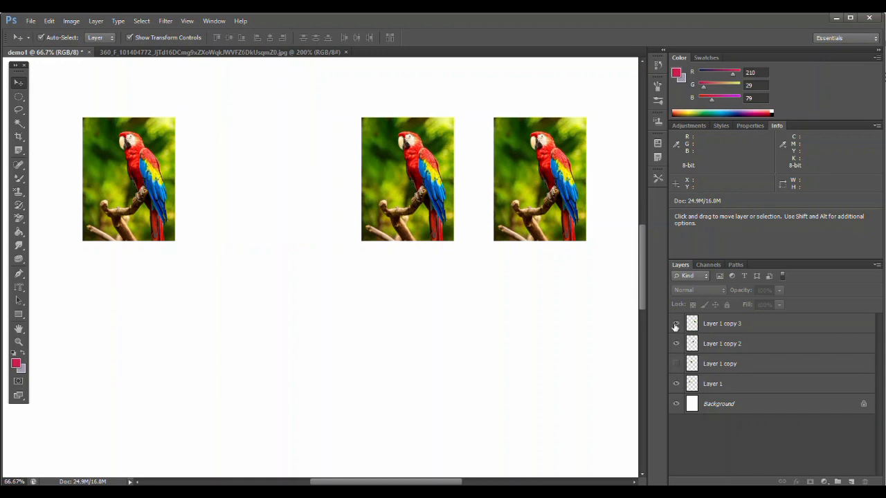
{"action": "left_click", "coordinate": [676, 325]}
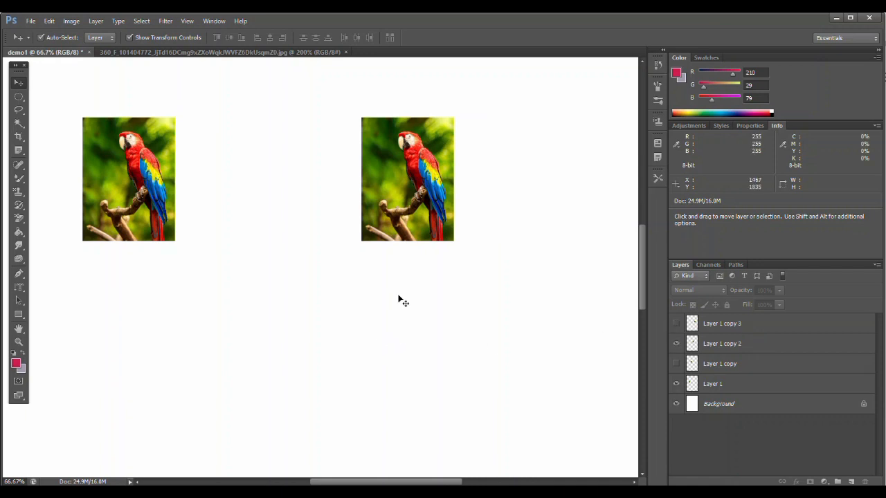
{"action": "left_click", "coordinate": [677, 324]}
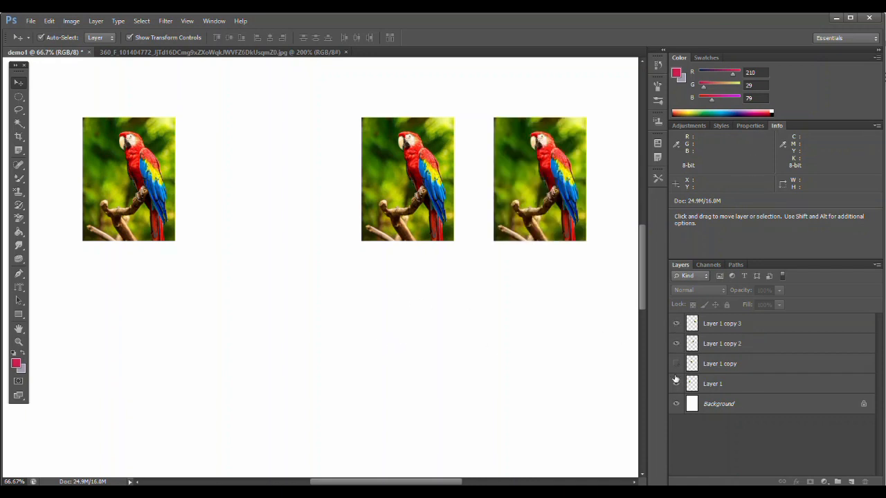
{"action": "left_click", "coordinate": [676, 364]}
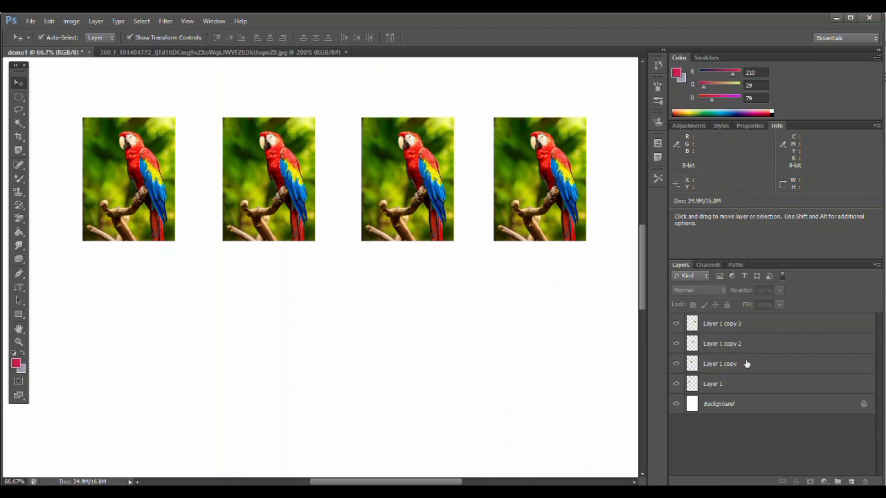
Step: Duplicate the Layer 1 copy layer with the default name Layer 1 copy 4
{"action": "left_click", "coordinate": [713, 367]}
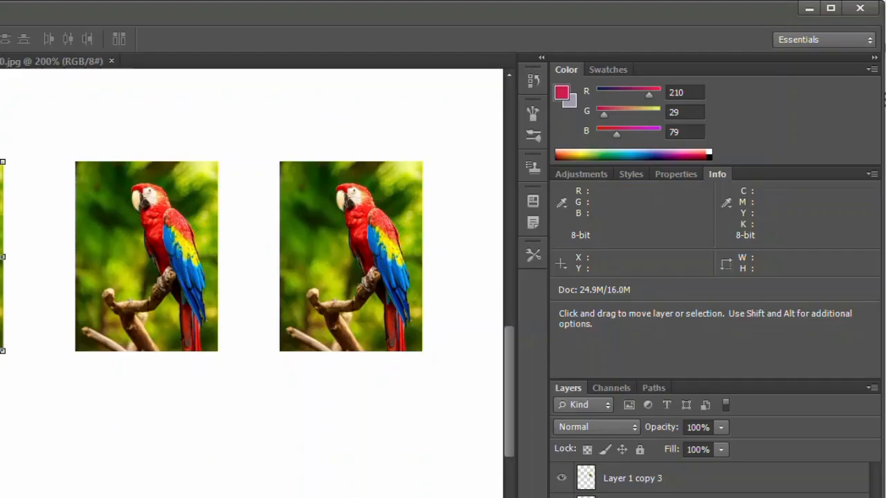
{"action": "right_click", "coordinate": [619, 497]}
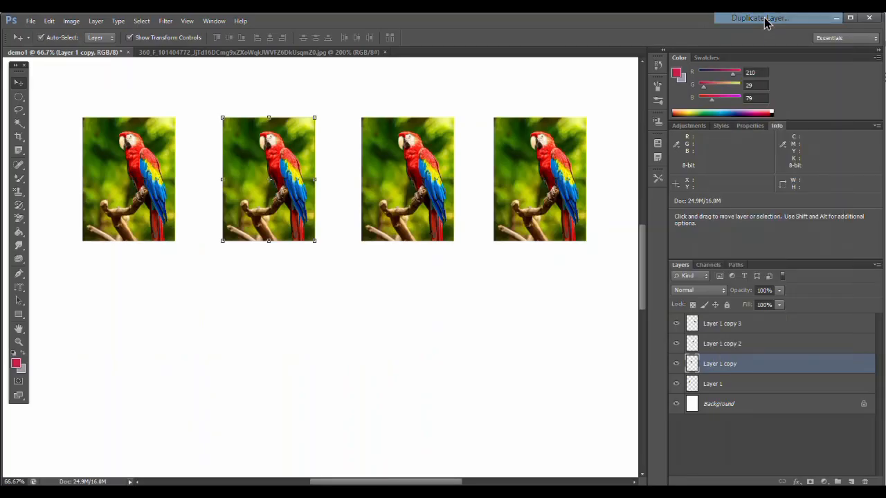
{"action": "left_click", "coordinate": [700, 10]}
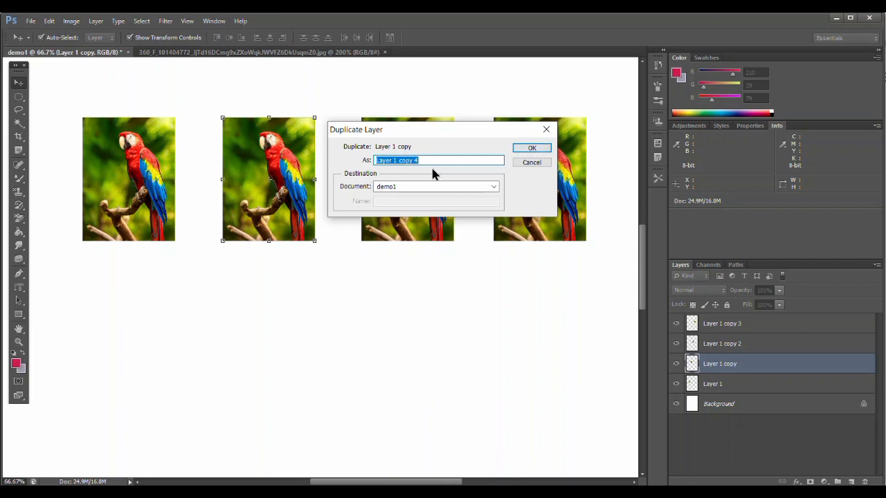
{"action": "left_click", "coordinate": [530, 149]}
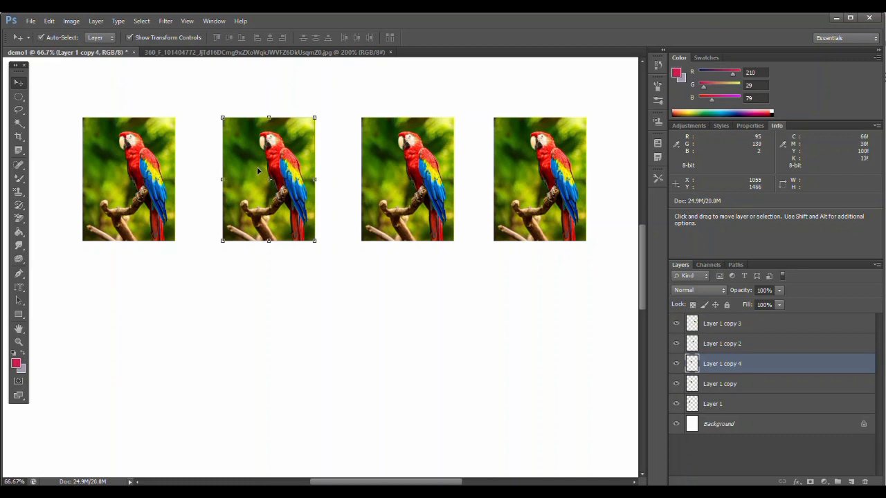
Step: Move the duplicated parrot down below the second parrot in the row
{"action": "left_click_drag", "start_coordinate": [261, 168], "coordinate": [260, 325]}
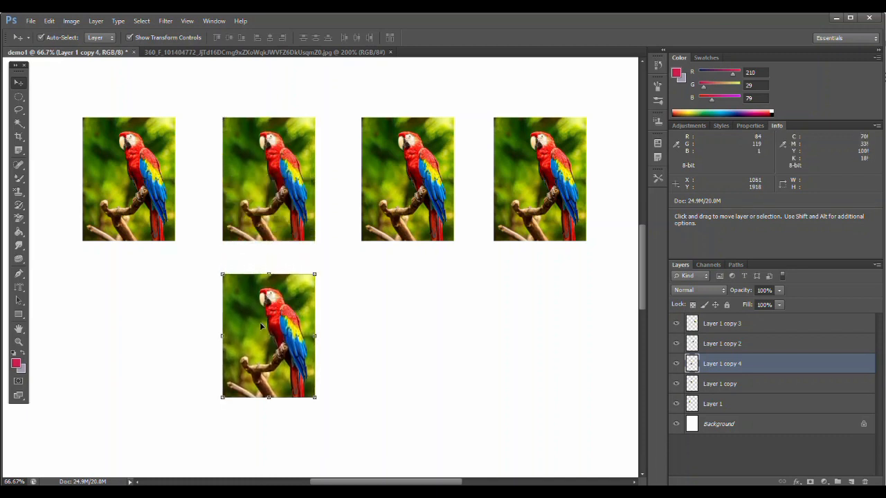
{"action": "left_click", "coordinate": [469, 350]}
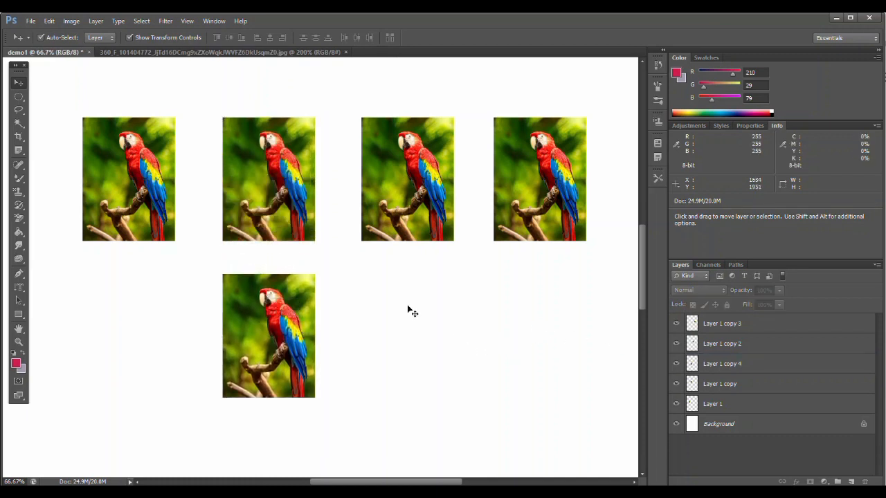